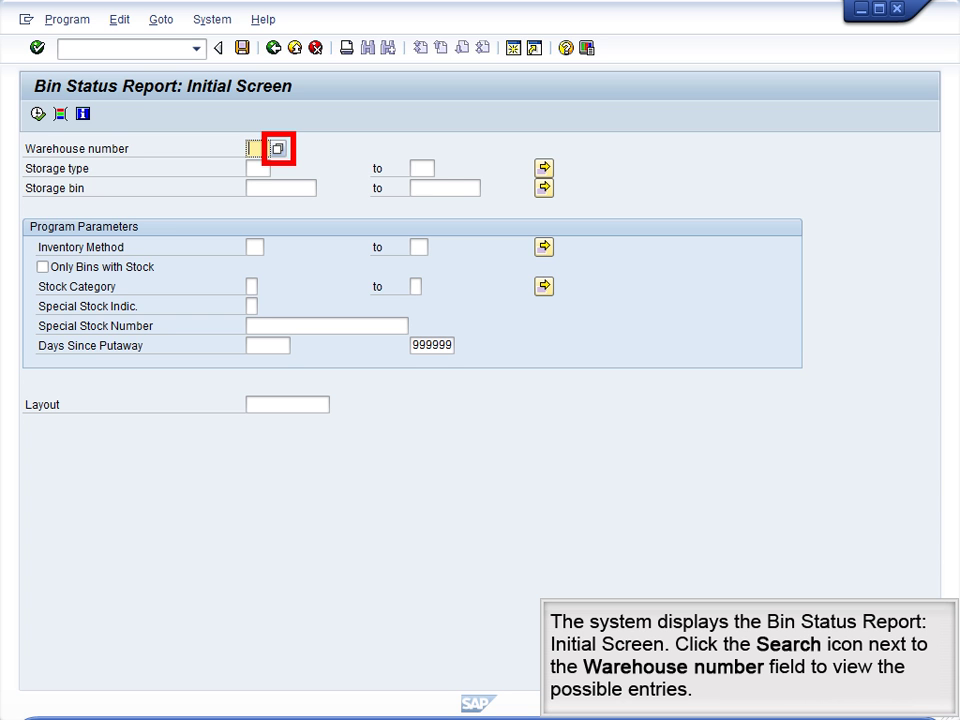
Run the bin status report for warehouse 100, storage bins matching *000.
{"action": "left_click", "coordinate": [277, 148]}
{"action": "type", "text": "*000"}
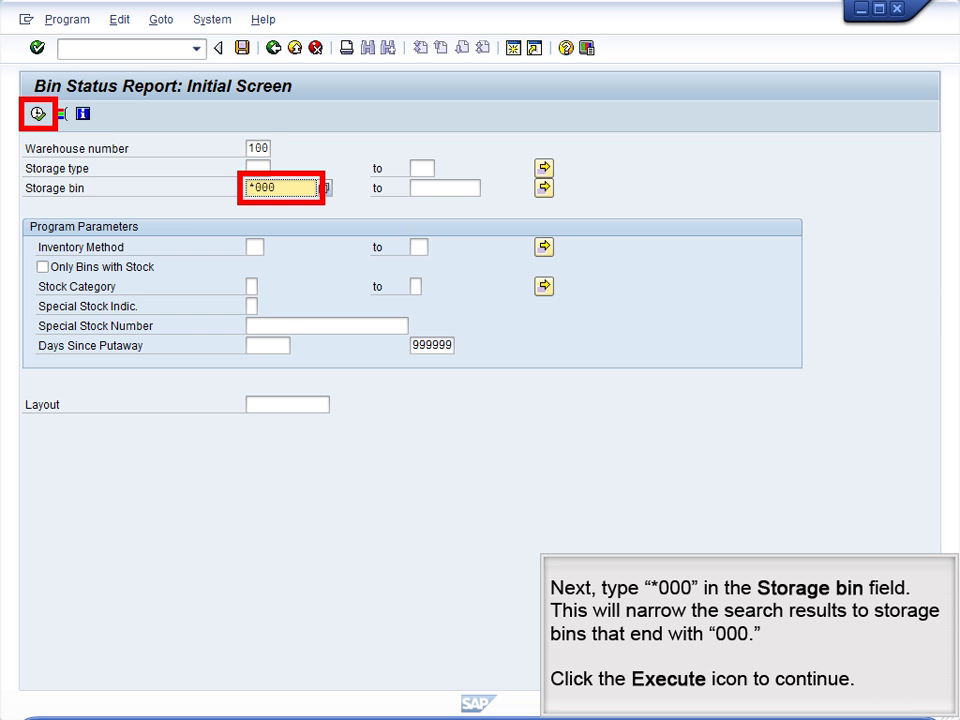
{"action": "key", "text": "F8"}
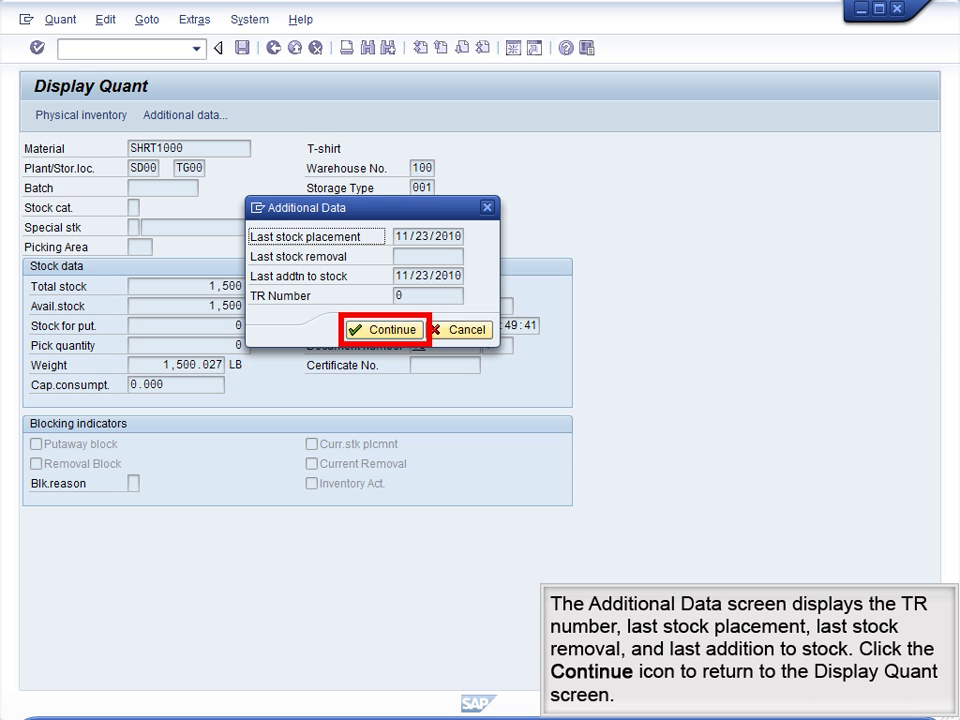
{"action": "key", "text": "Return"}
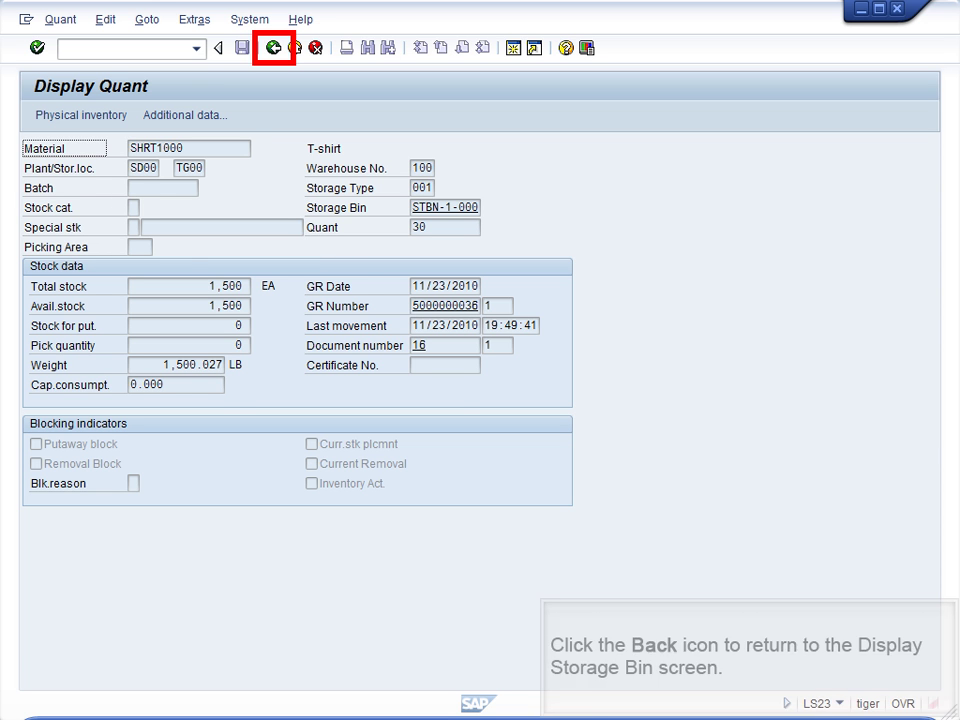
Return to storage bin STBN-1-000 and show its stock: SHRT1000, 1,500 EA in SD00/TG00.
{"action": "key", "text": "F3"}
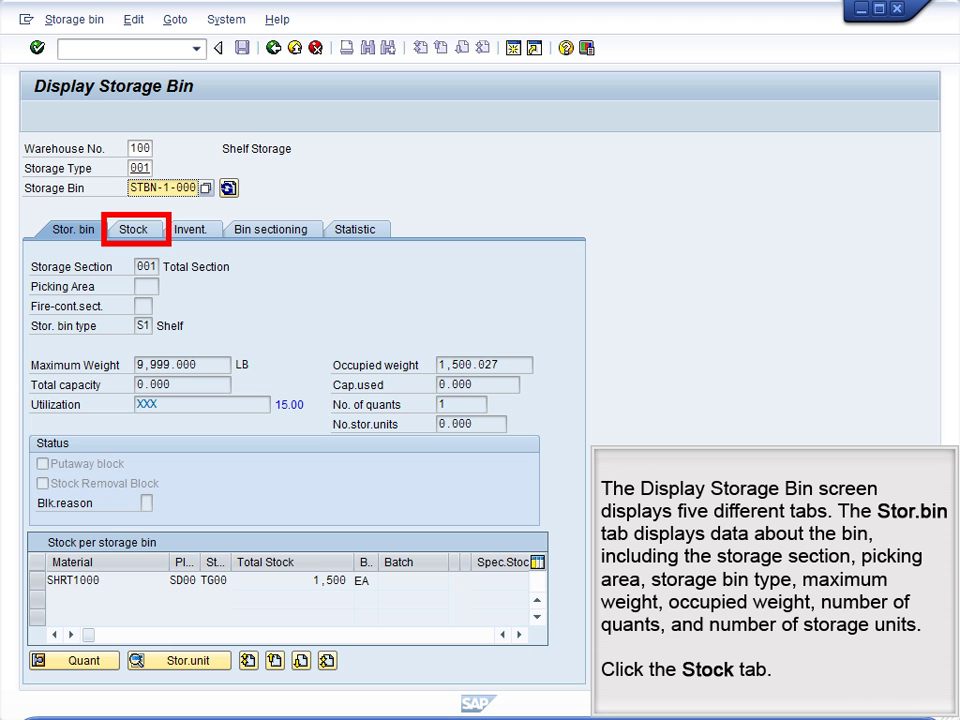
{"action": "left_click", "coordinate": [133, 229]}
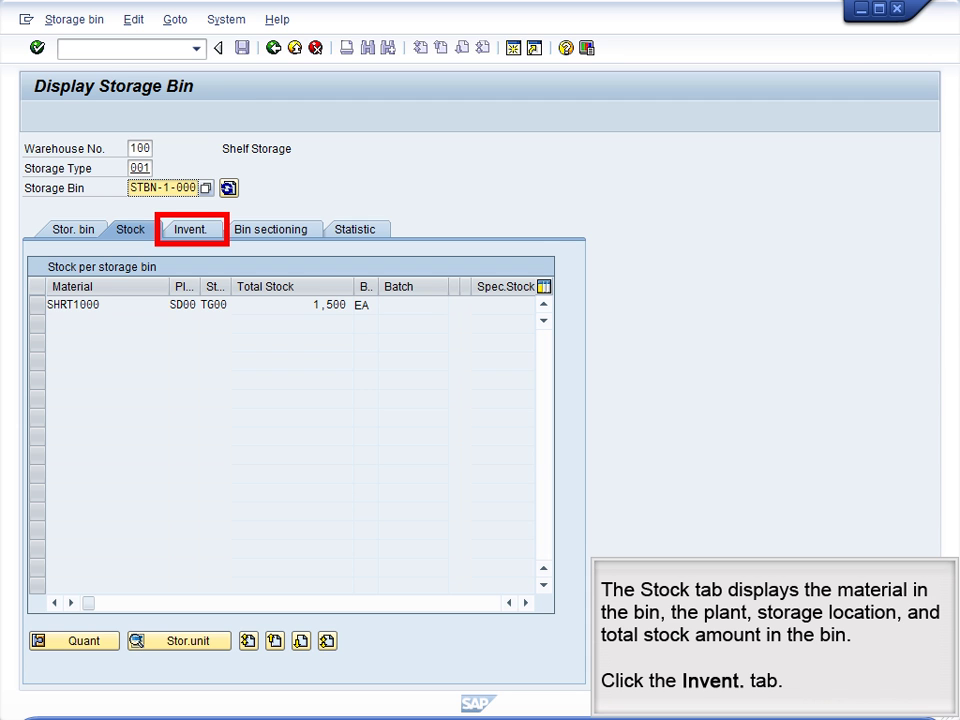
Review bin STBN-1-000's inventory data and its bin sectioning details.
{"action": "left_click", "coordinate": [190, 229]}
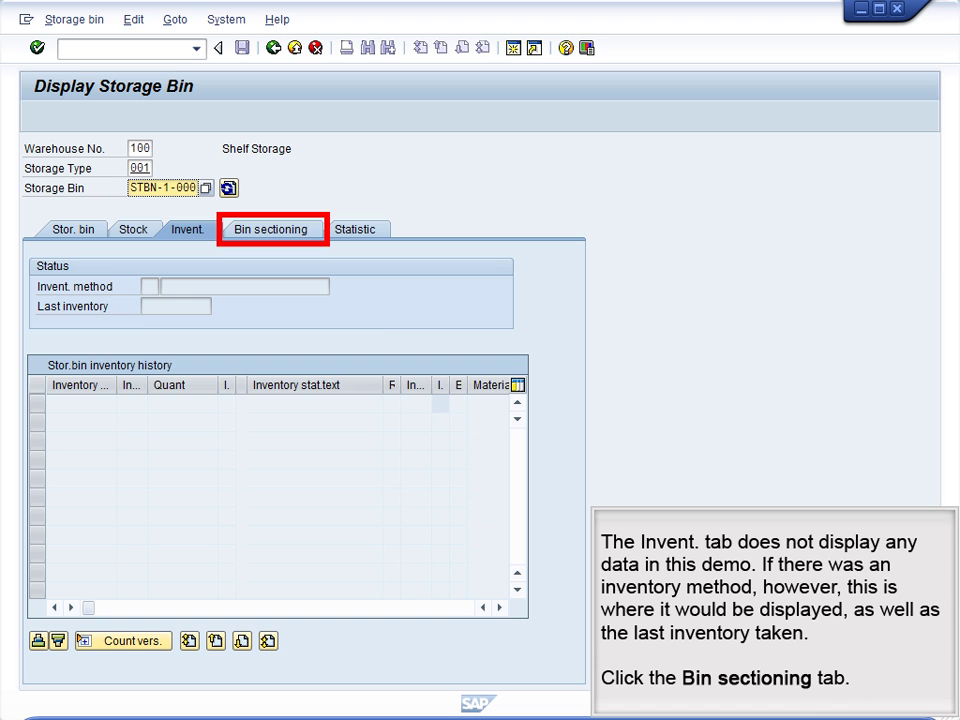
{"action": "left_click", "coordinate": [271, 229]}
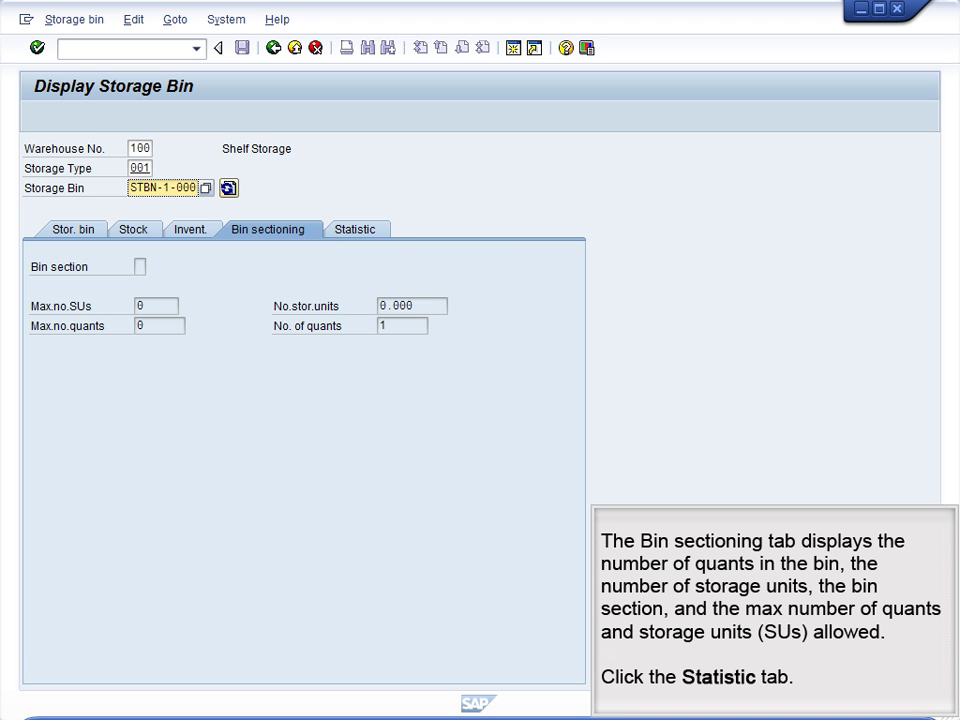